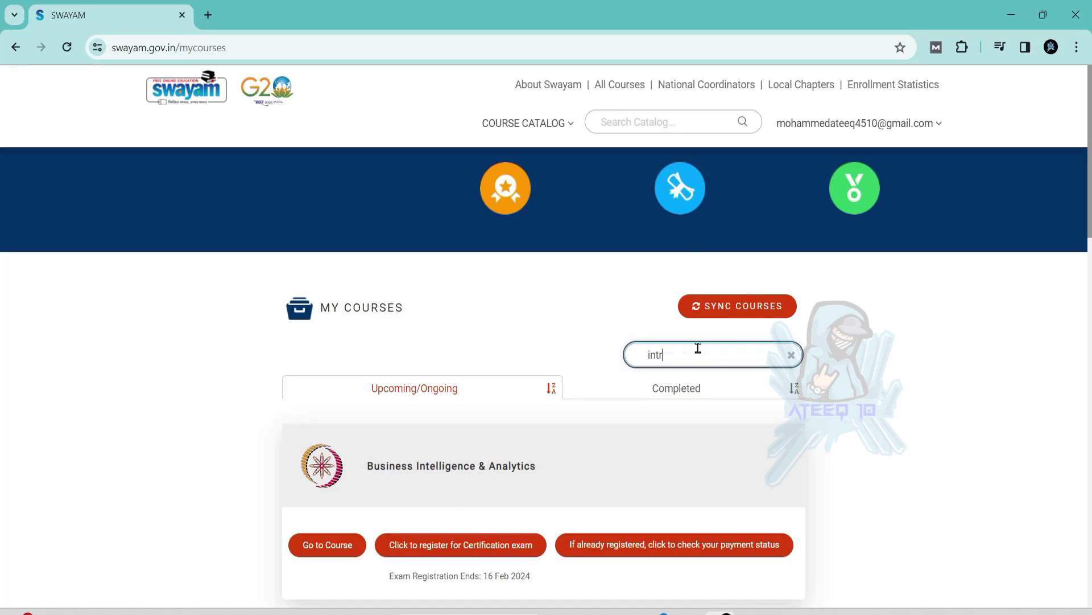
scroll(605, 439, "down", 5)
scroll(605, 440, "down", 1)
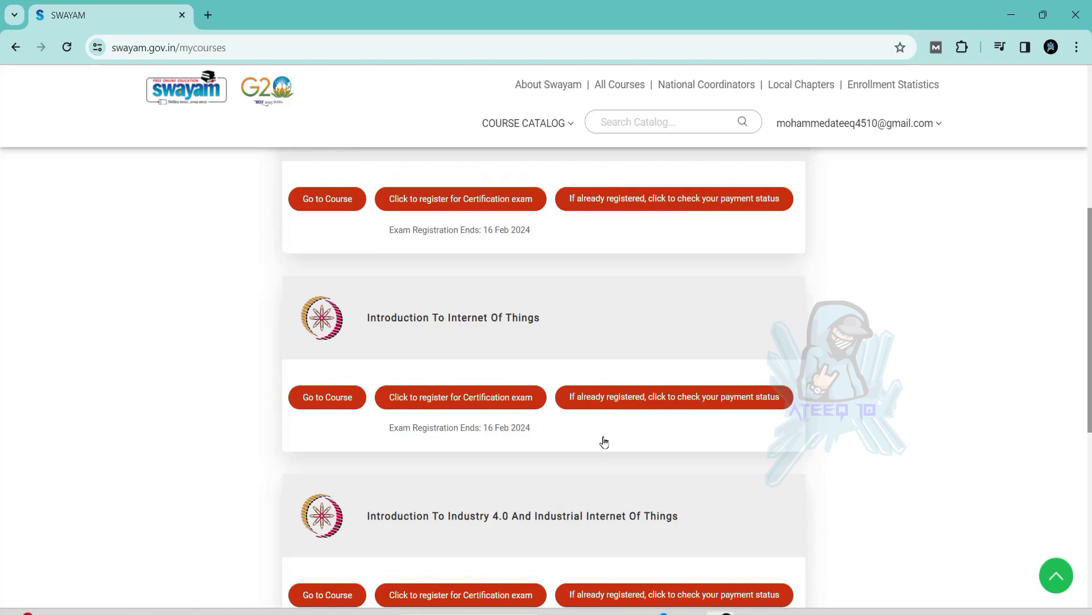
scroll(605, 439, "down", 3)
scroll(605, 439, "down", 3)
scroll(604, 439, "down", 3)
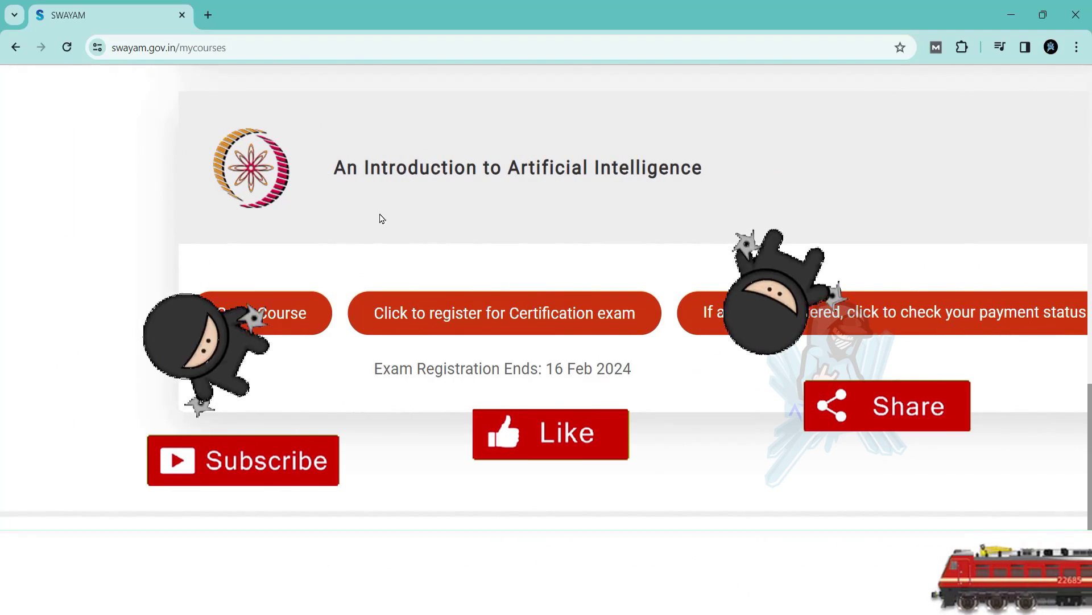
Open the An Introduction to Artificial Intelligence course from My Courses
left_click(278, 311)
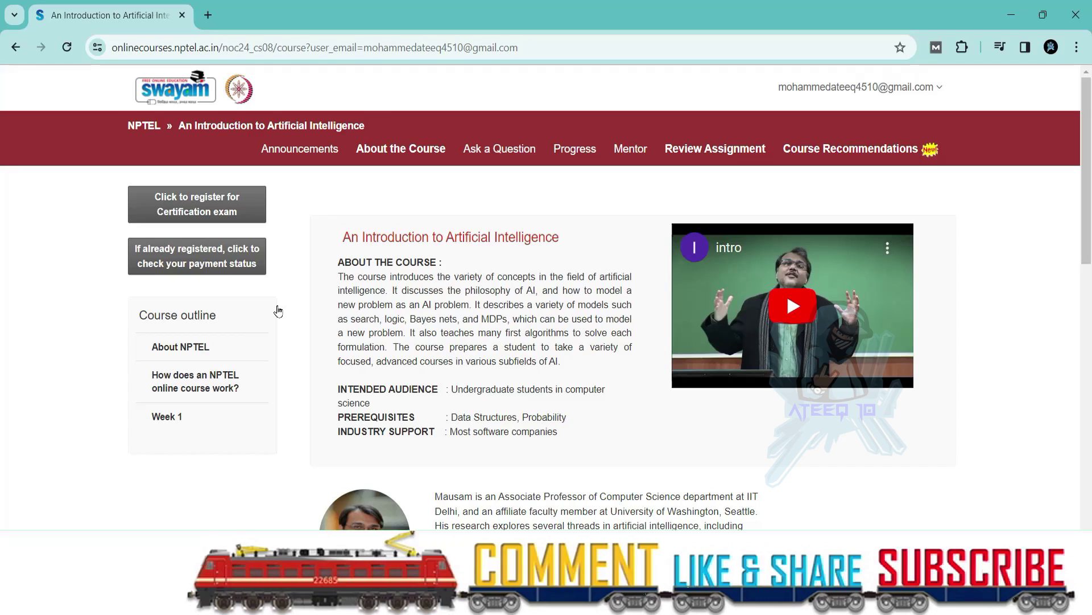
Expand Week 1 in the course outline and open Quiz: Week 1 Assignment 1
left_click(230, 413)
scroll(230, 412, "down", 3)
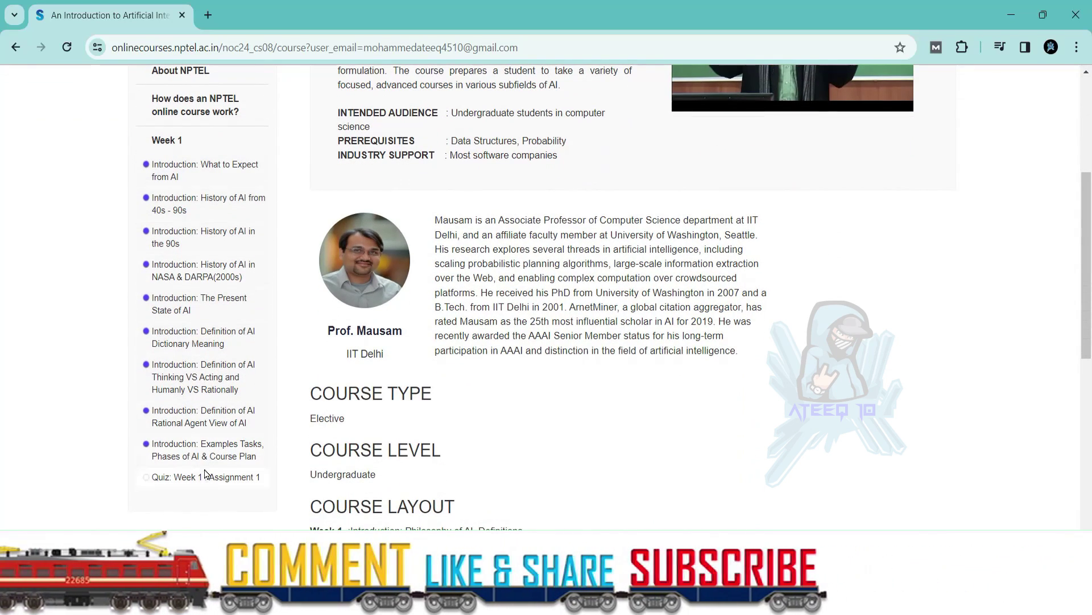
left_click(203, 478)
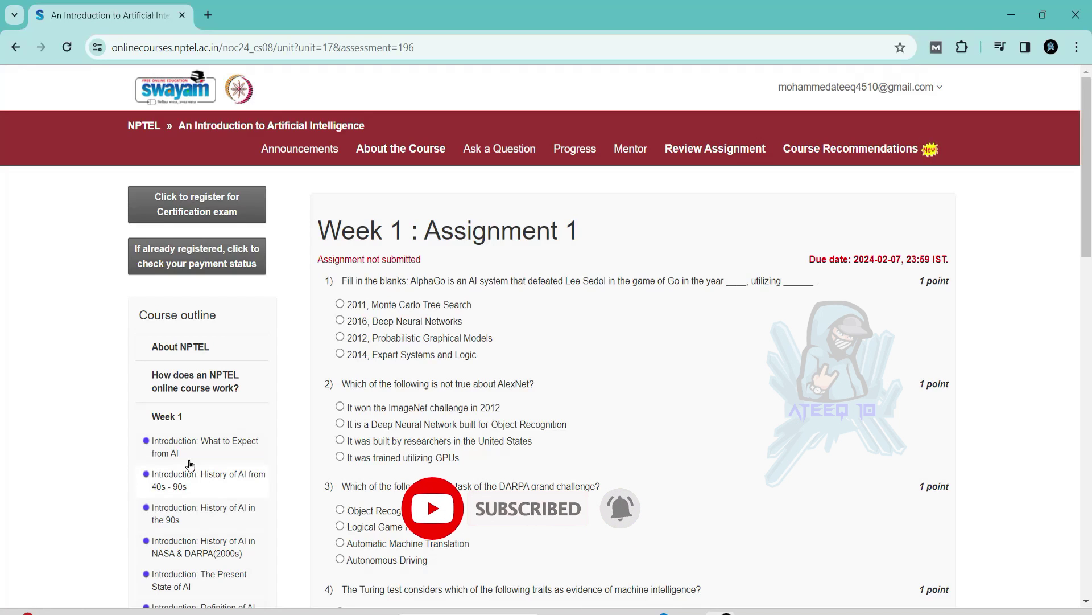
Zoom the quiz page in and answer question 2 with the United States statement
key("ctrl+plus")
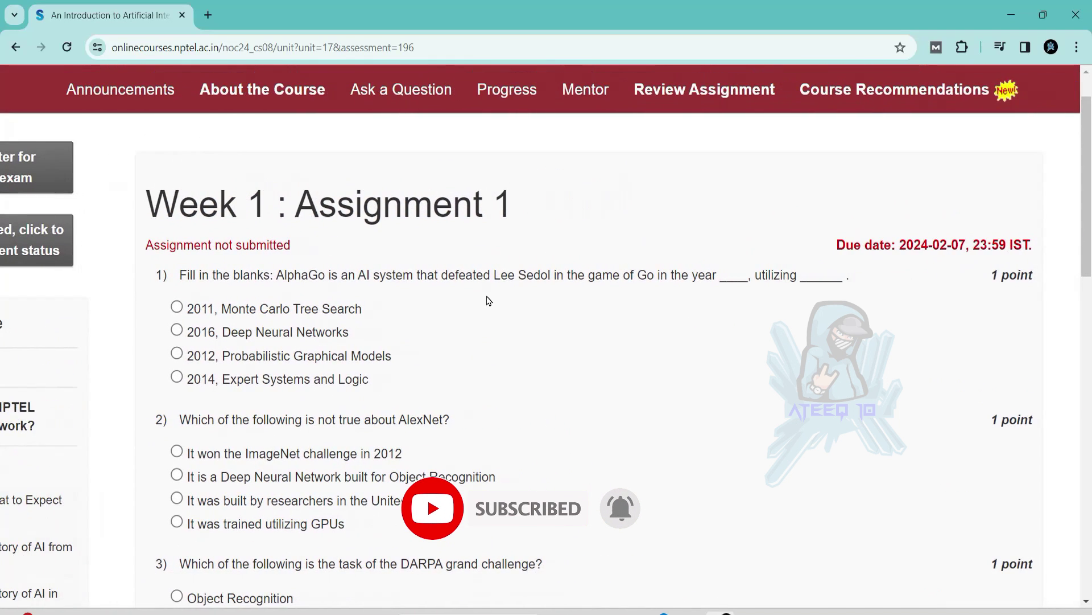
scroll(489, 300, "right", 1)
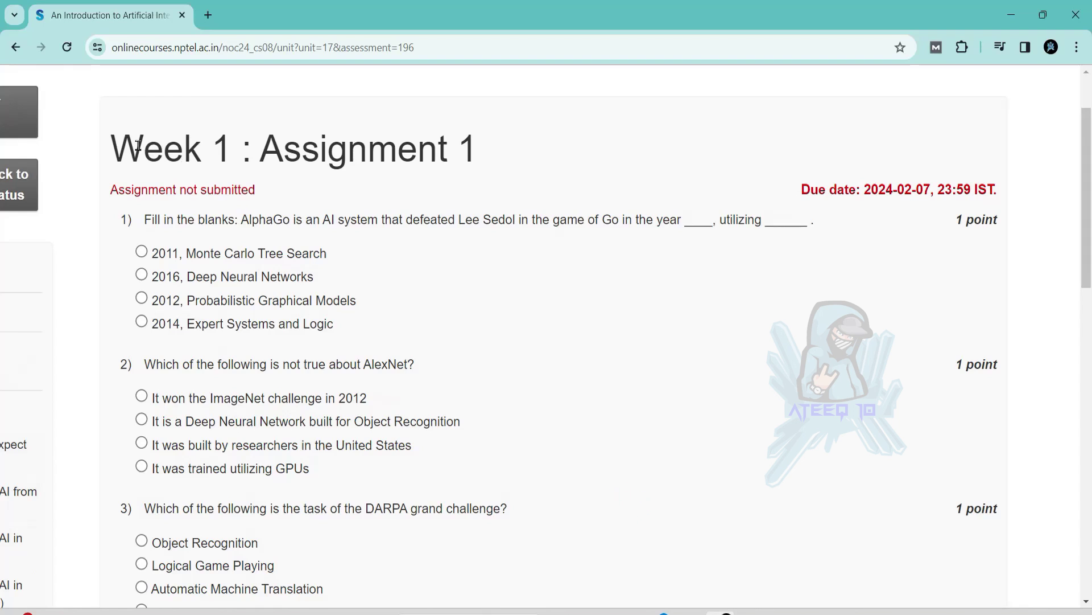
left_click_drag(112, 146, 469, 167)
scroll(505, 294, "down", 1)
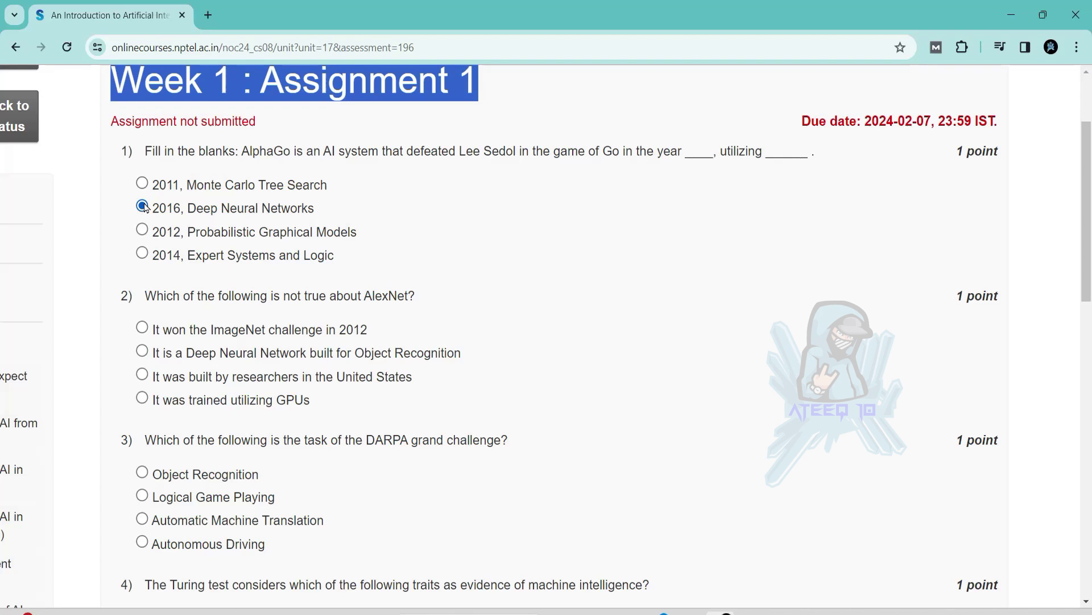
scroll(256, 287, "down", 3)
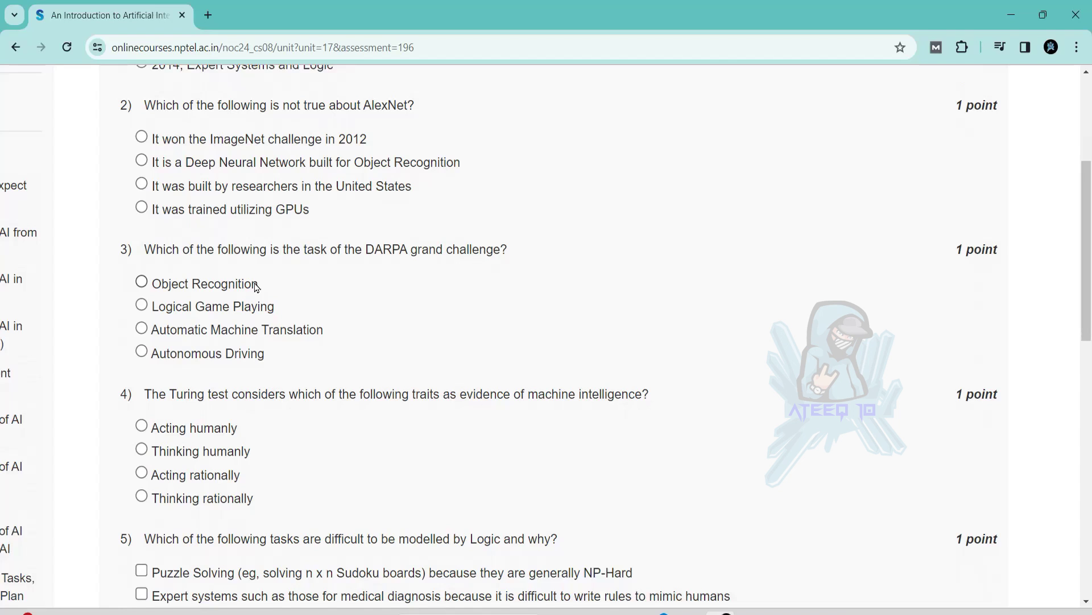
scroll(255, 287, "down", 2)
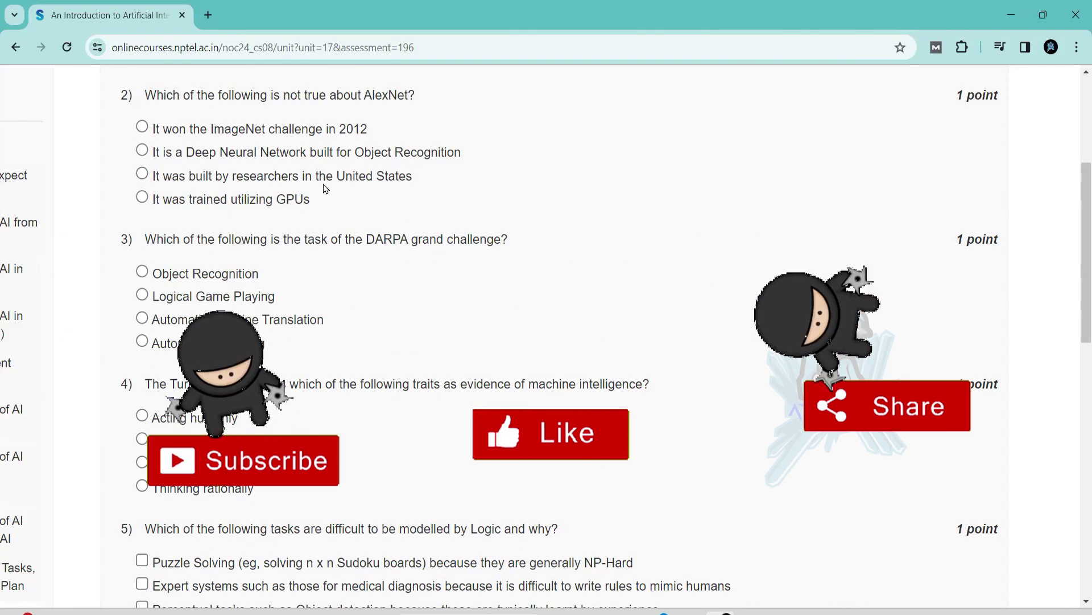
left_click(143, 175)
scroll(171, 102, "down", 2)
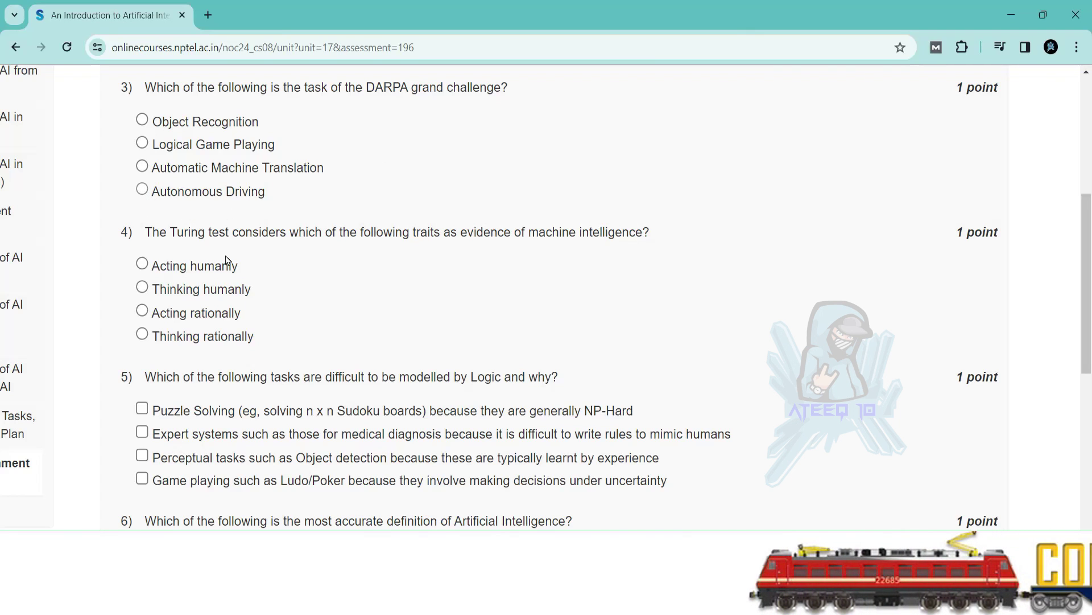
scroll(239, 256, "down", 1)
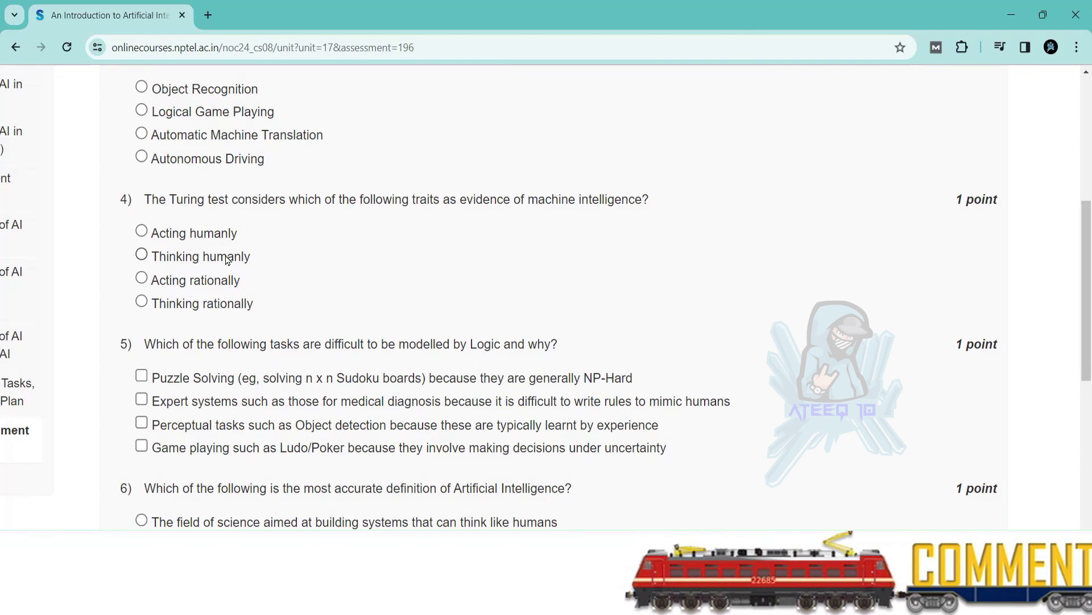
Choose Autonomous Driving for Q3, Acting humanly for Q4, and tick the Weak and Strong AI statements
left_click(141, 158)
scroll(140, 157, "down", 2)
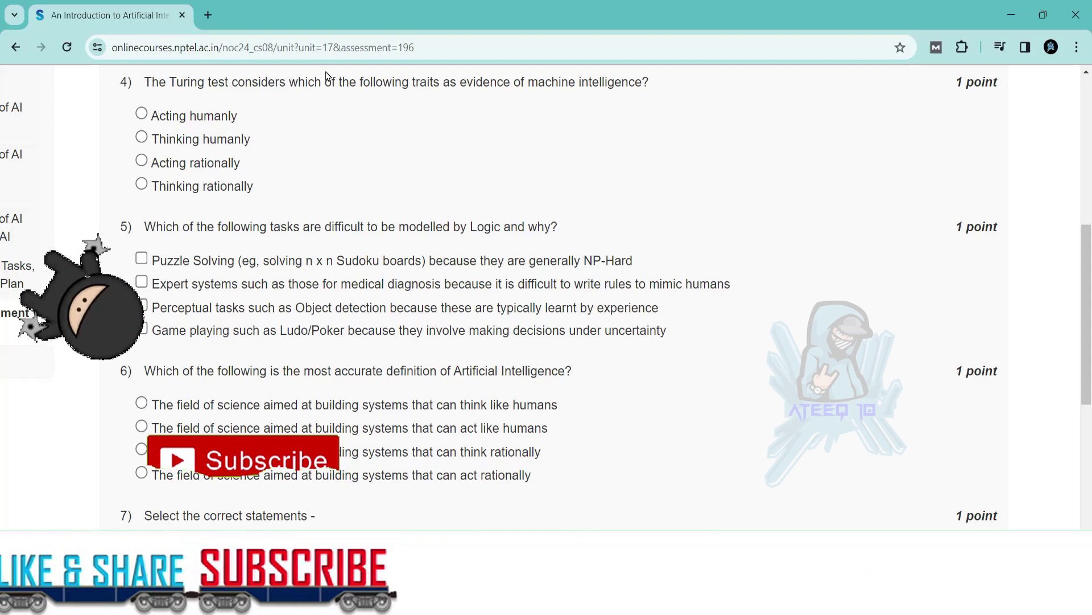
left_click(142, 114)
scroll(180, 139, "down", 2)
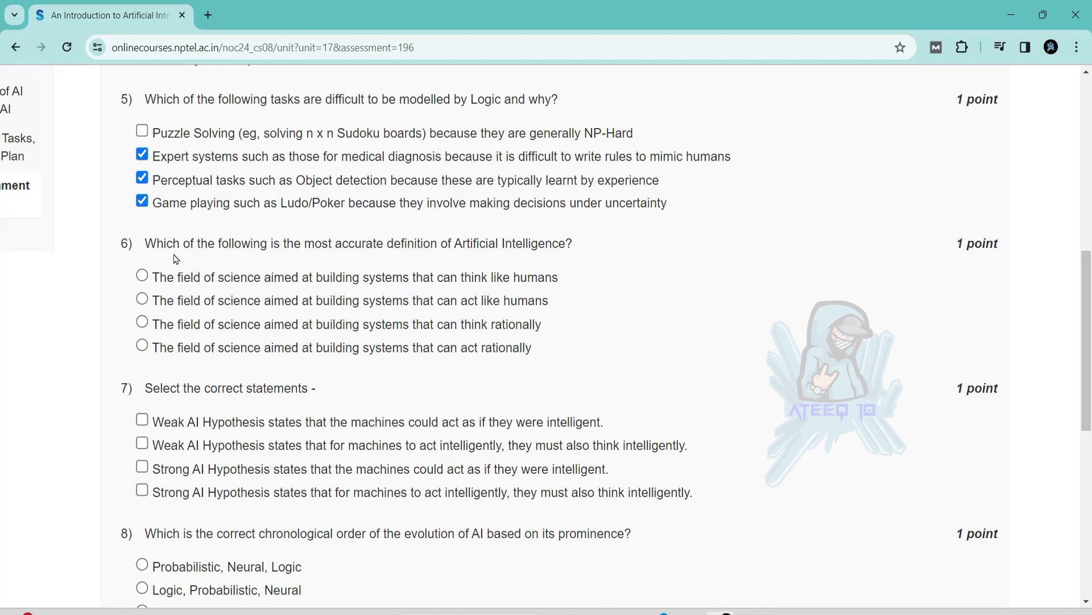
scroll(174, 258, "down", 3)
scroll(133, 118, "down", 1)
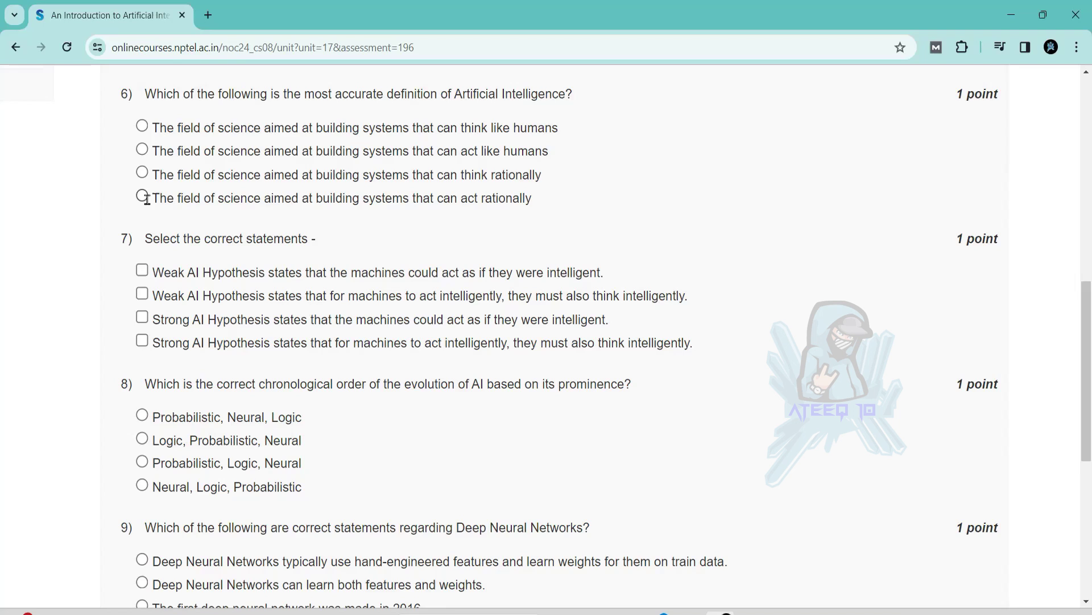
scroll(227, 233, "down", 3)
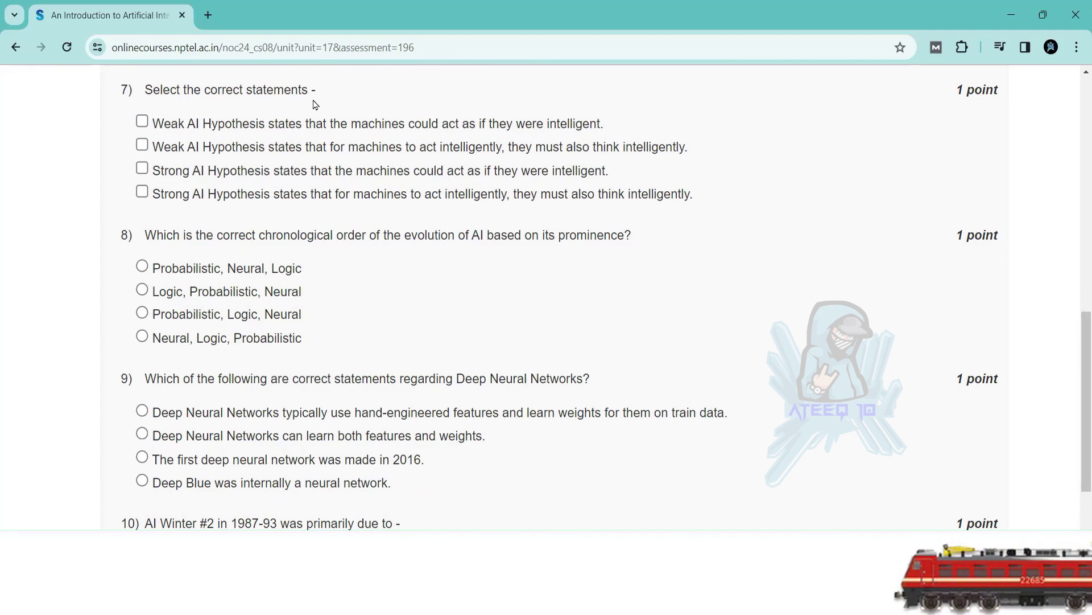
left_click(141, 121)
left_click(142, 169)
scroll(246, 291, "down", 3)
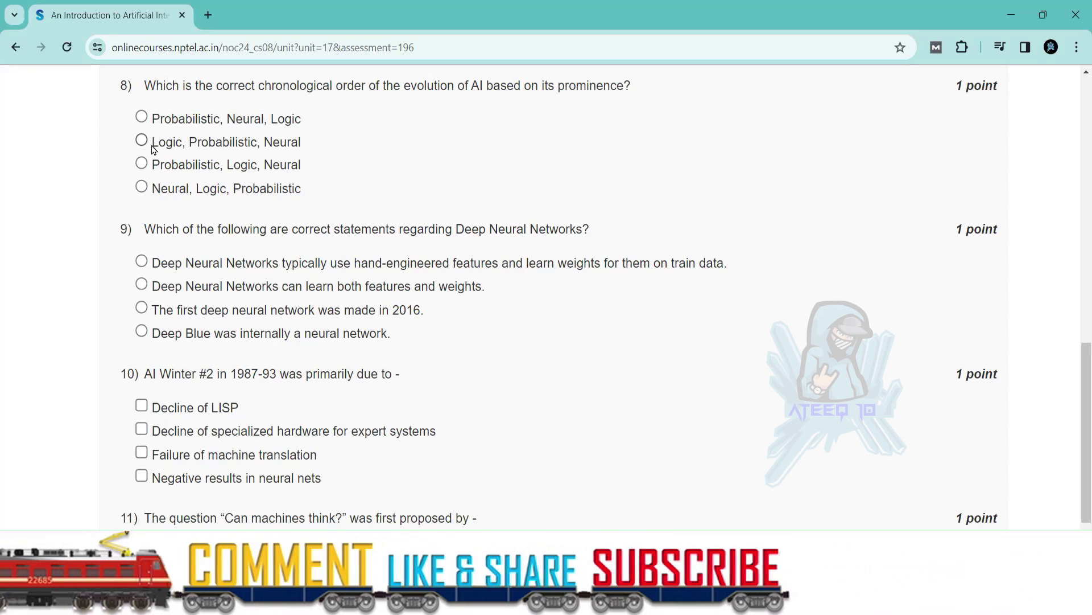
scroll(264, 188, "down", 1)
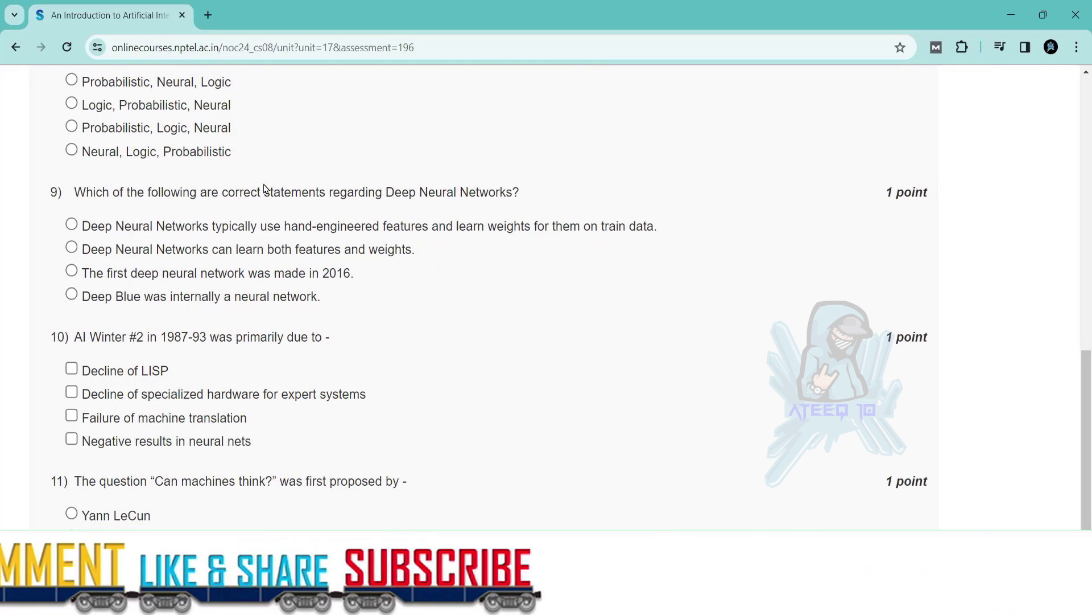
scroll(264, 188, "up", 1)
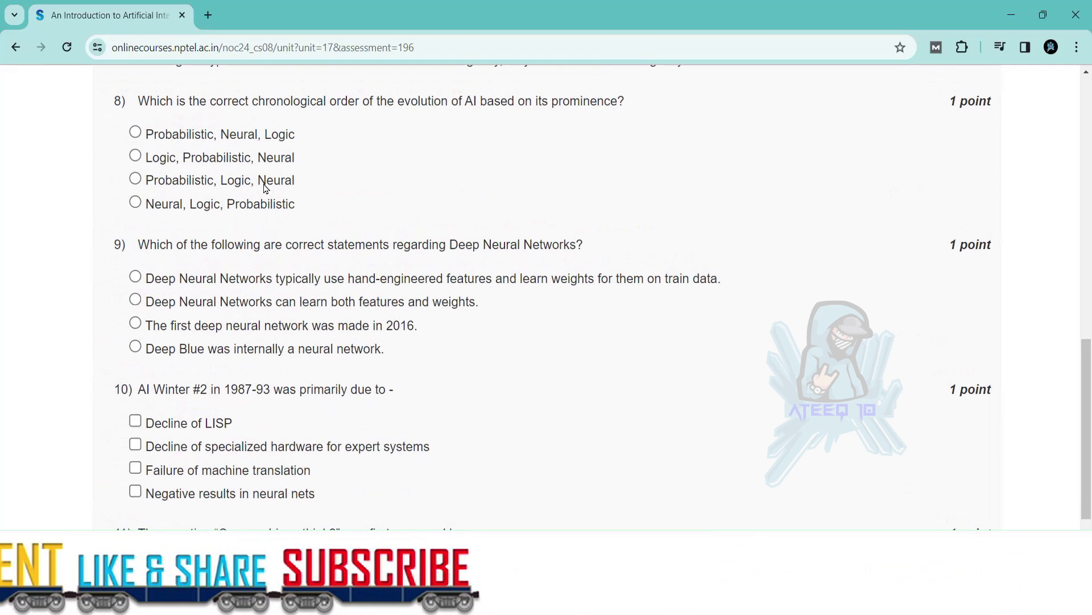
Choose 'Logic, Probabilistic, Neural' for Q8 and 'can learn both features and weights' for Q9
left_click(134, 157)
scroll(188, 219, "down", 2)
scroll(189, 219, "down", 1)
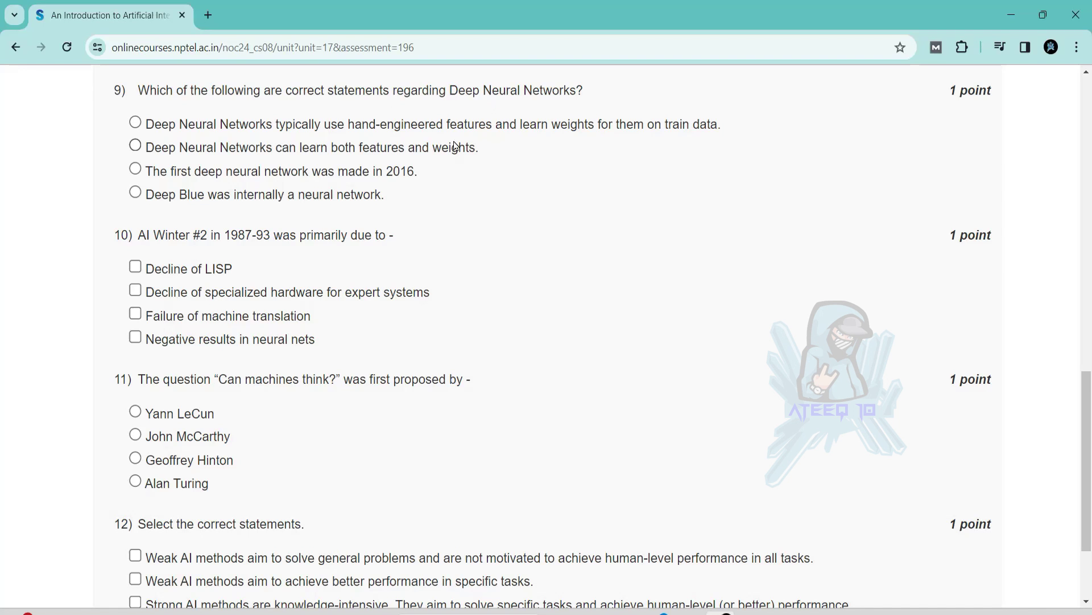
left_click(134, 151)
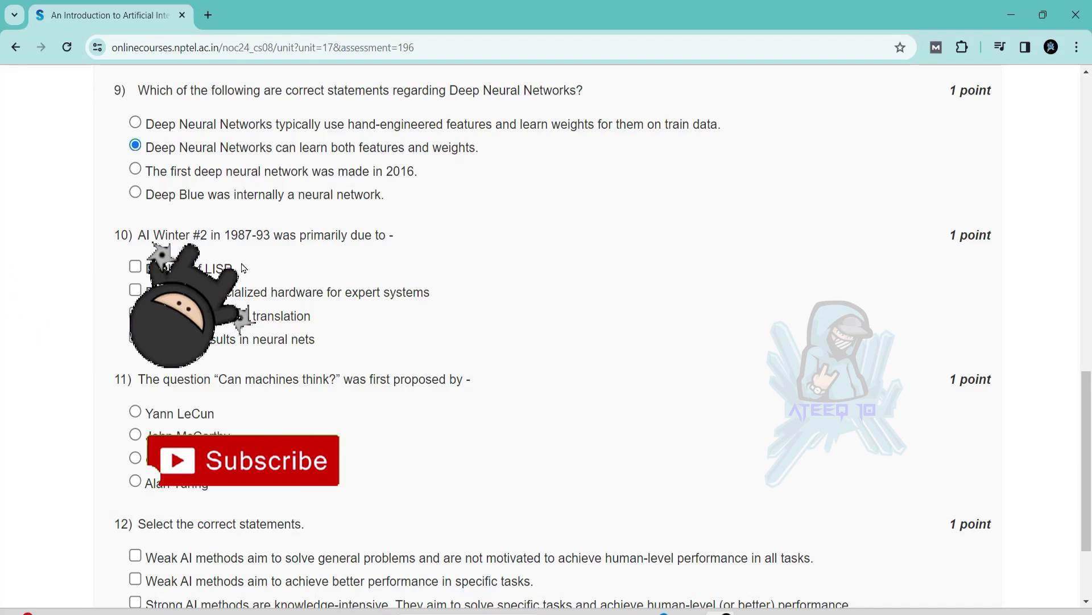
scroll(158, 256, "down", 2)
scroll(158, 171, "down", 1)
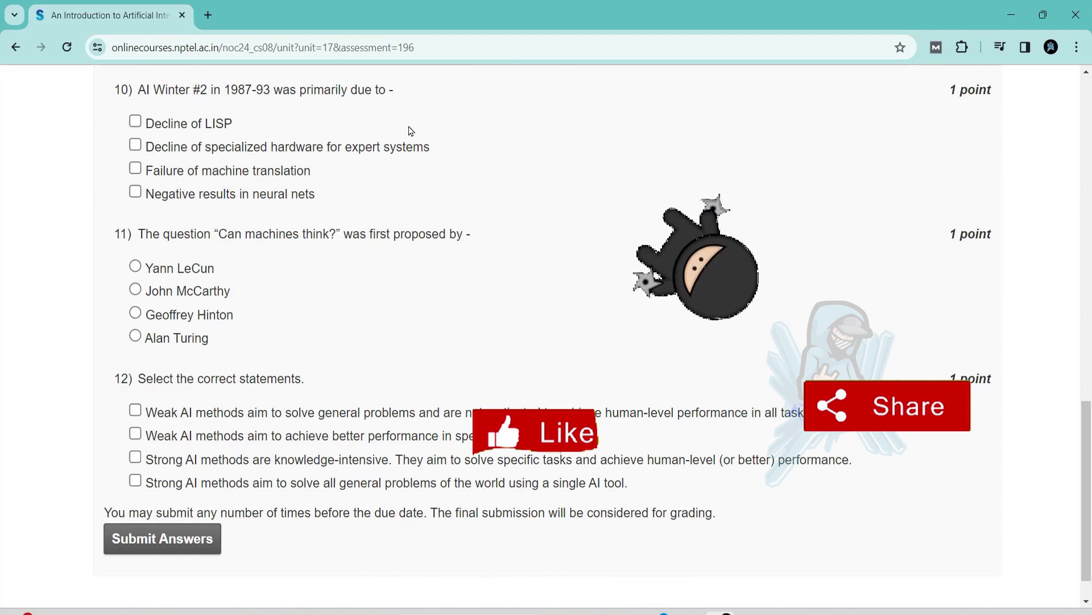
scroll(196, 223, "down", 1)
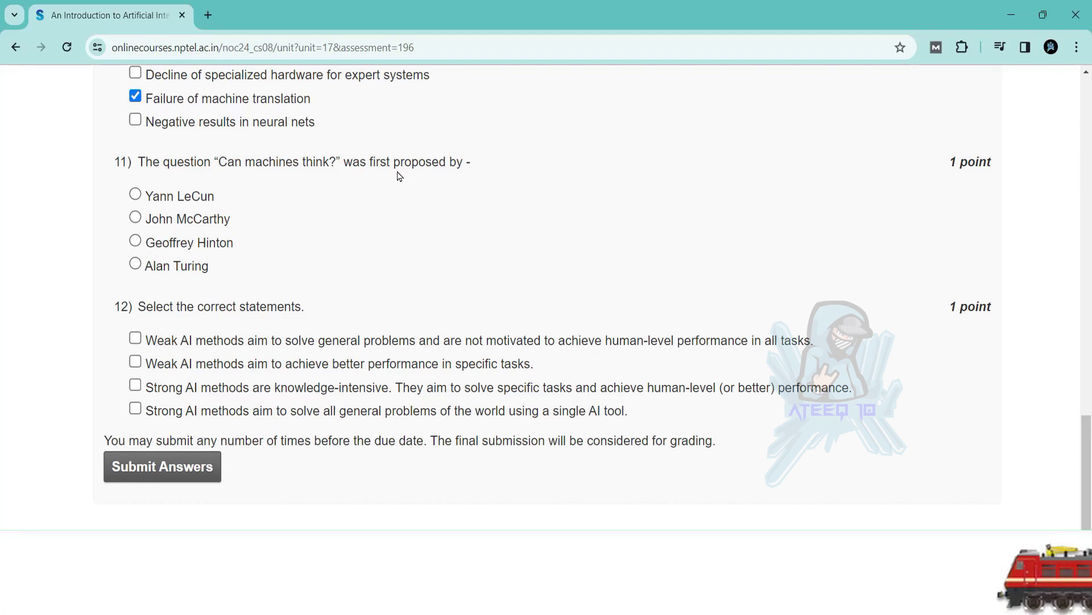
Choose Alan Turing for Q11 and tick the second and third Q12 statements
left_click(135, 265)
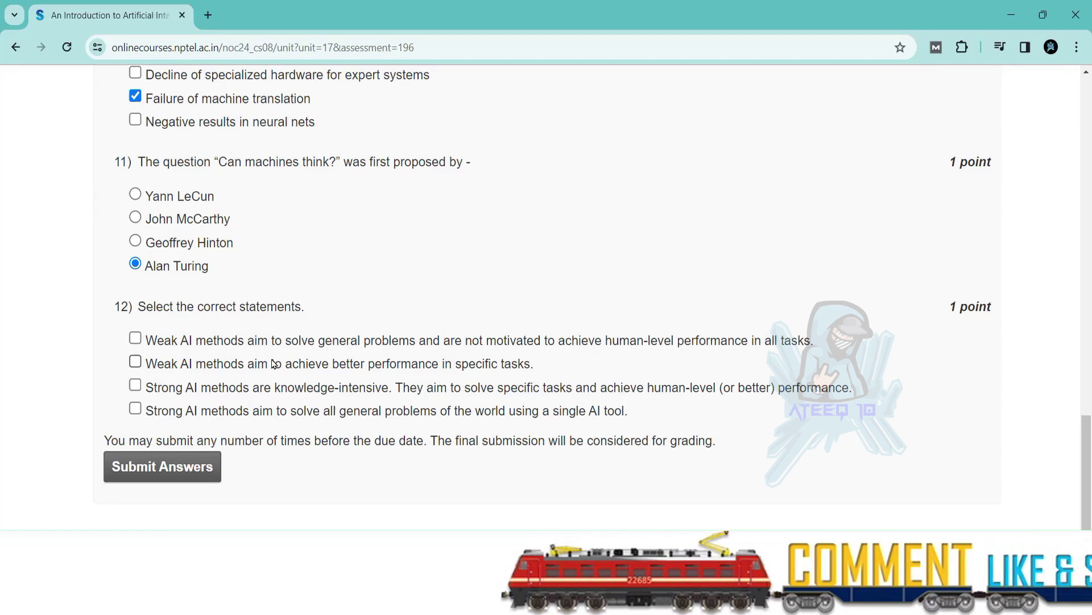
left_click(135, 362)
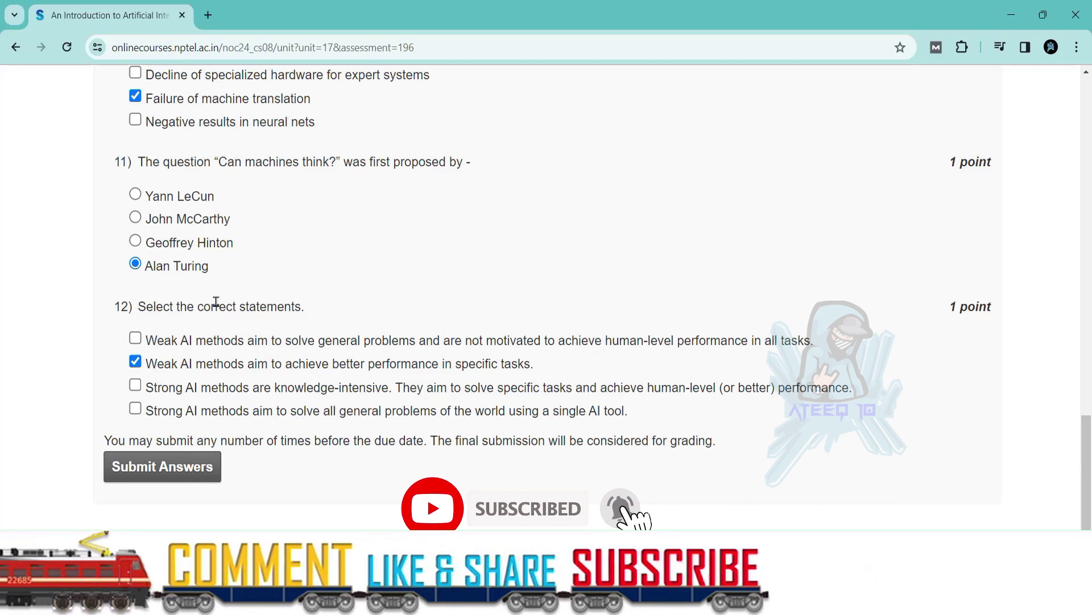
left_click_drag(139, 306, 316, 341)
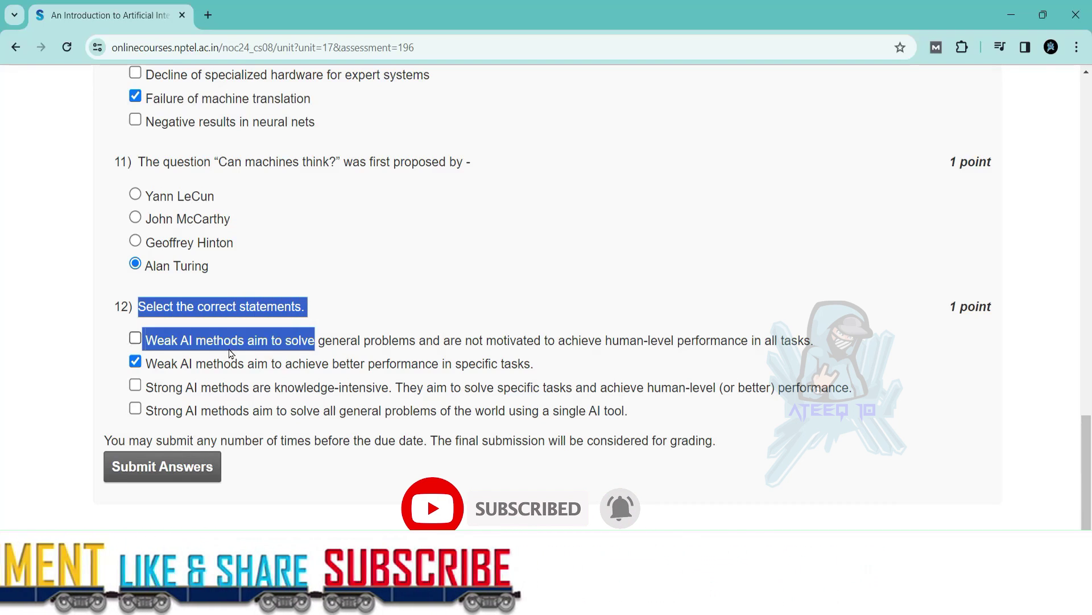
left_click(135, 385)
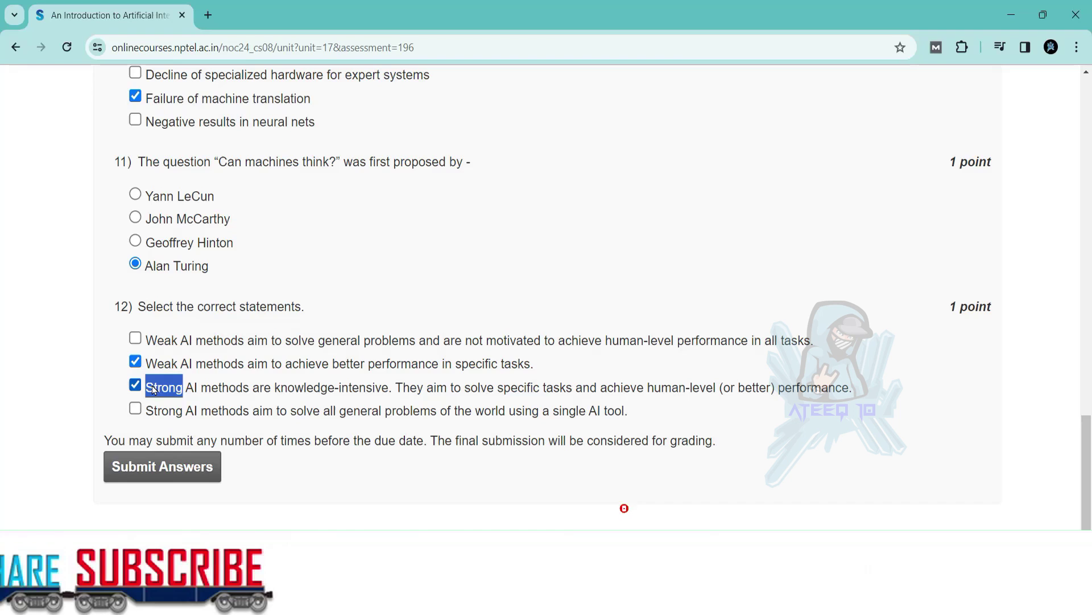
left_click_drag(145, 387, 388, 386)
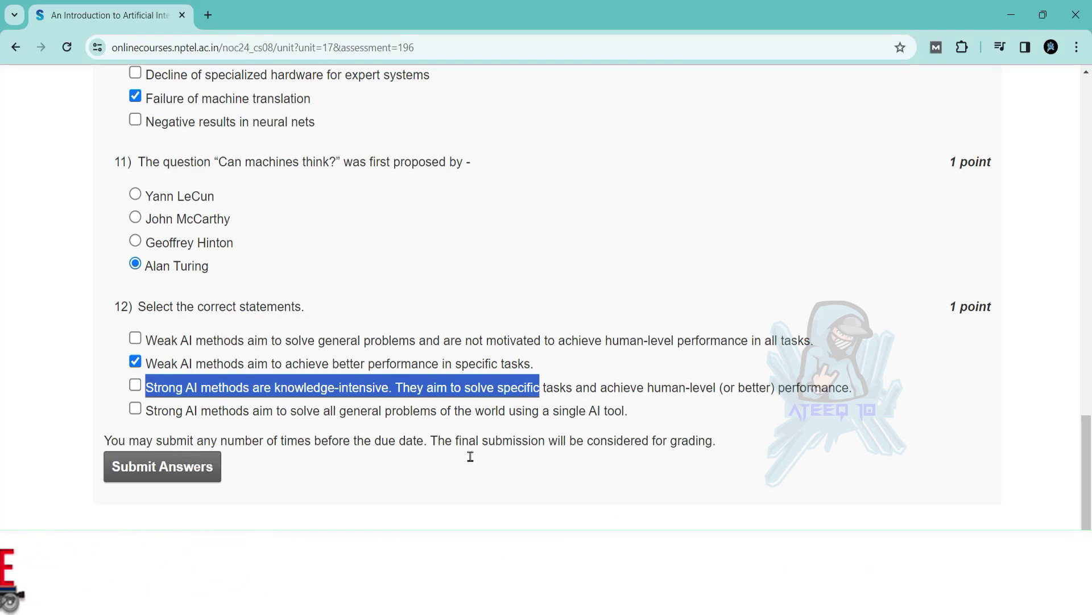